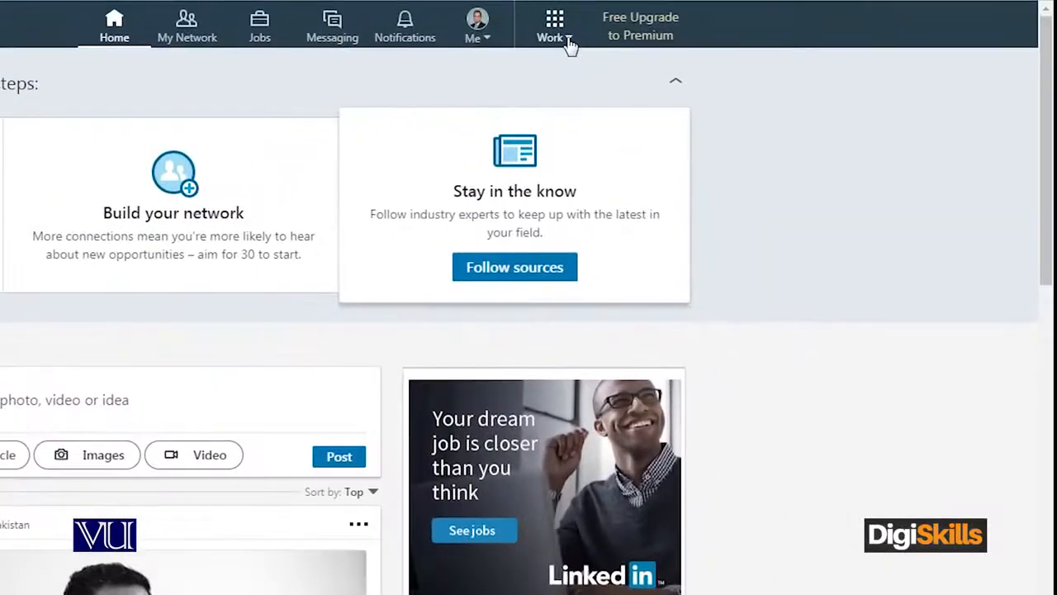
Step: Open LinkedIn's job posting page from its list of other products
{"action": "left_click", "coordinate": [569, 43]}
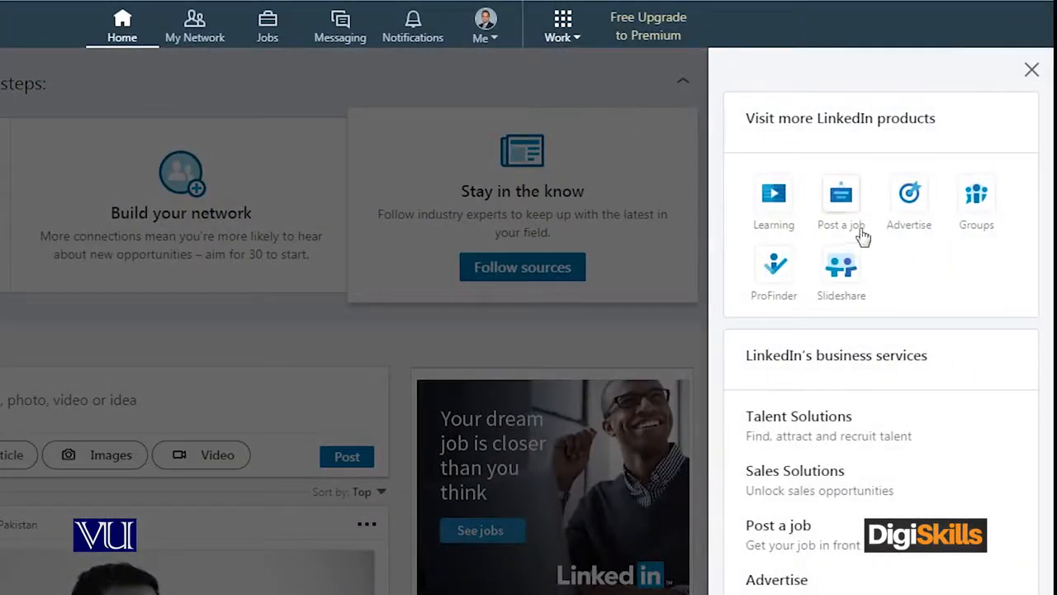
{"action": "left_click", "coordinate": [848, 202]}
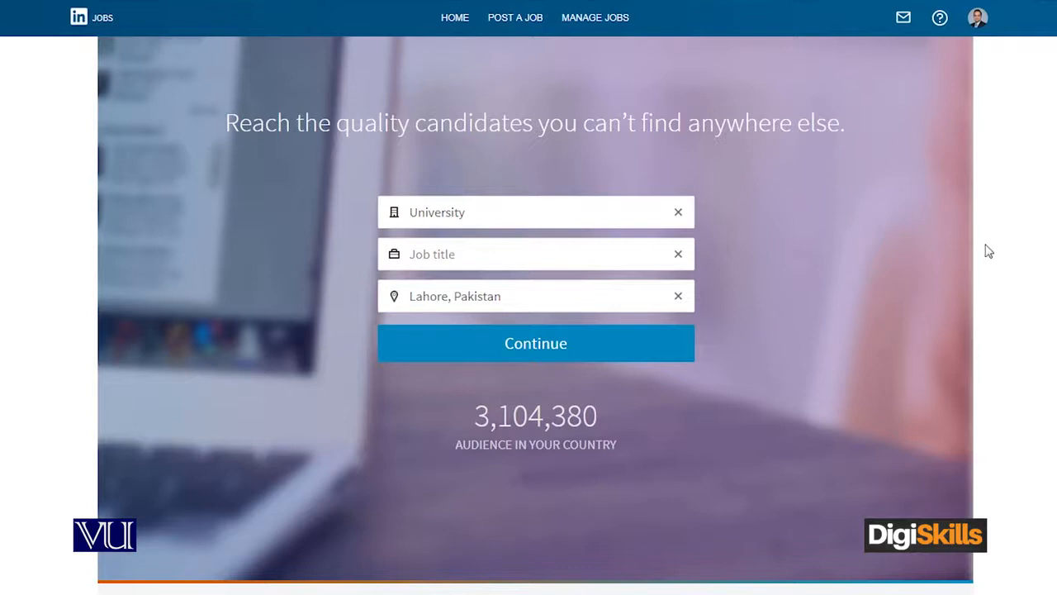
Step: Examine the job posting page's sections on reach, candidate quality and payment, plus the audience figure for the country
{"action": "scroll", "coordinate": [845, 310], "scroll_direction": "down", "scroll_amount": 6}
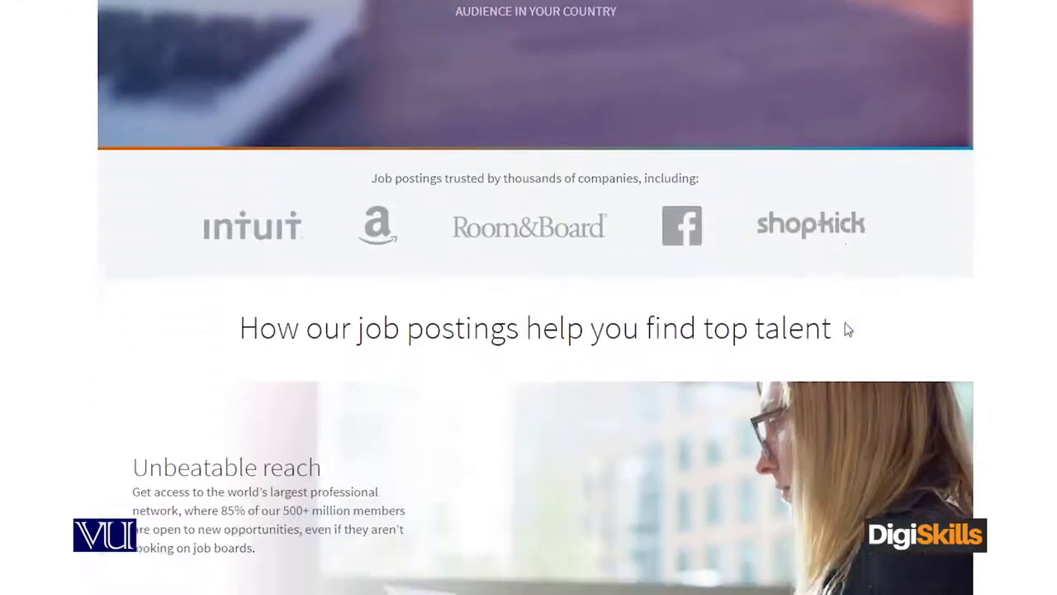
{"action": "scroll", "coordinate": [847, 289], "scroll_direction": "down", "scroll_amount": 5}
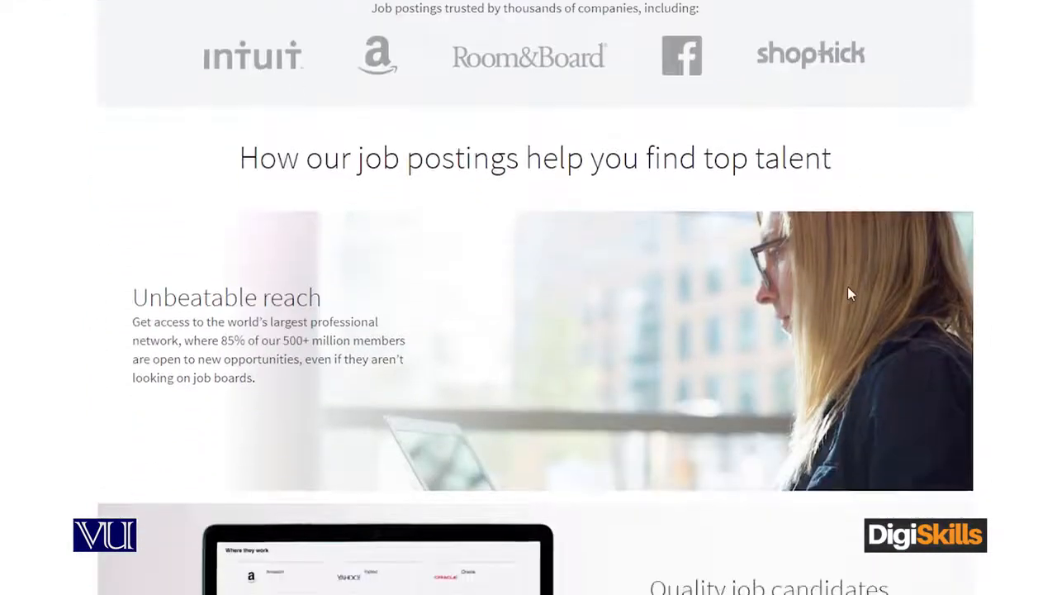
{"action": "scroll", "coordinate": [849, 293], "scroll_direction": "down", "scroll_amount": 4}
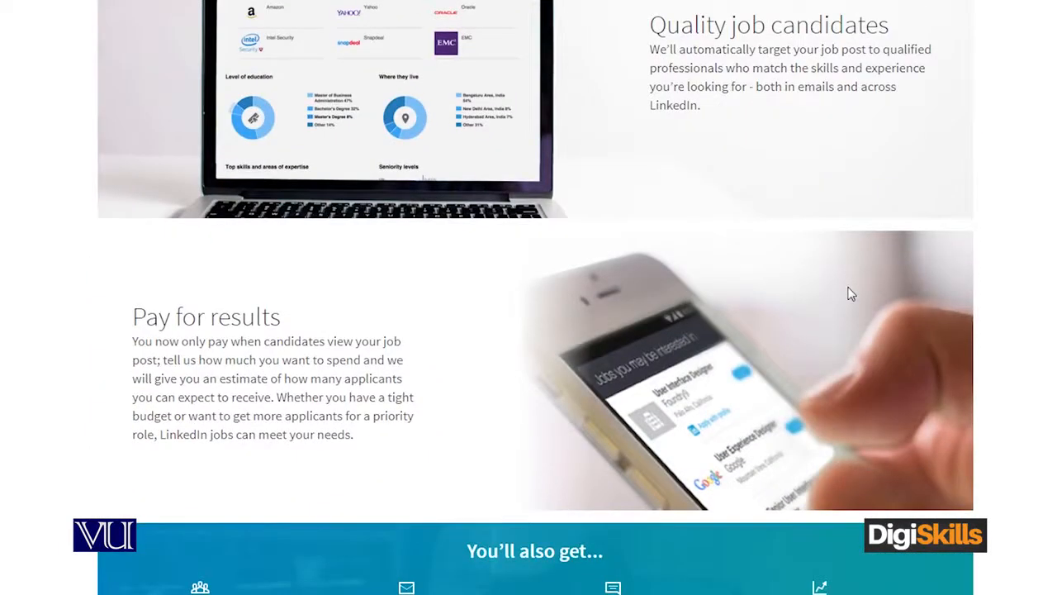
{"action": "scroll", "coordinate": [850, 292], "scroll_direction": "up", "scroll_amount": 5}
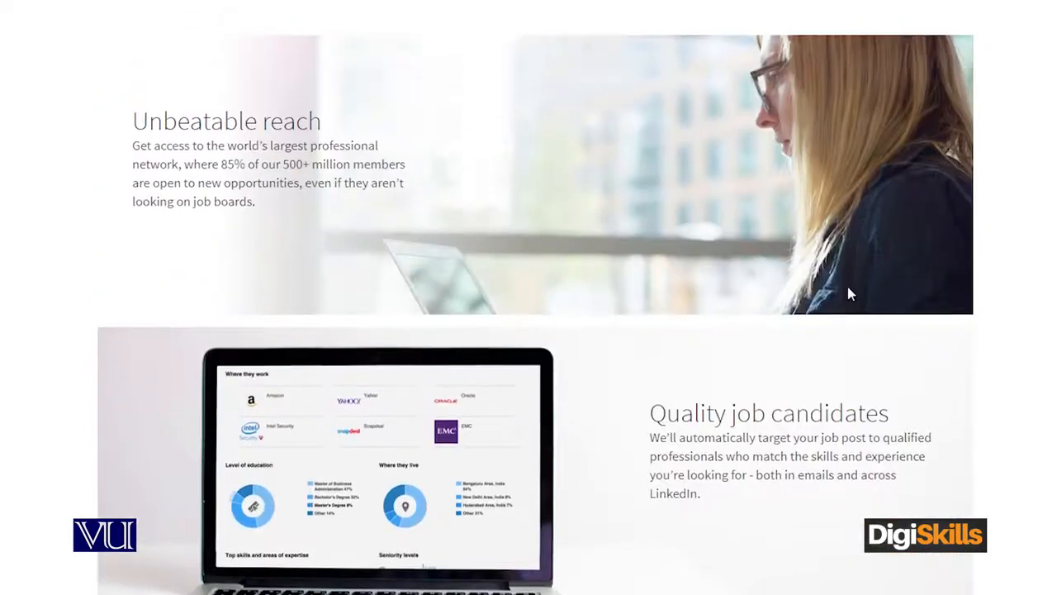
{"action": "scroll", "coordinate": [849, 292], "scroll_direction": "up", "scroll_amount": 4}
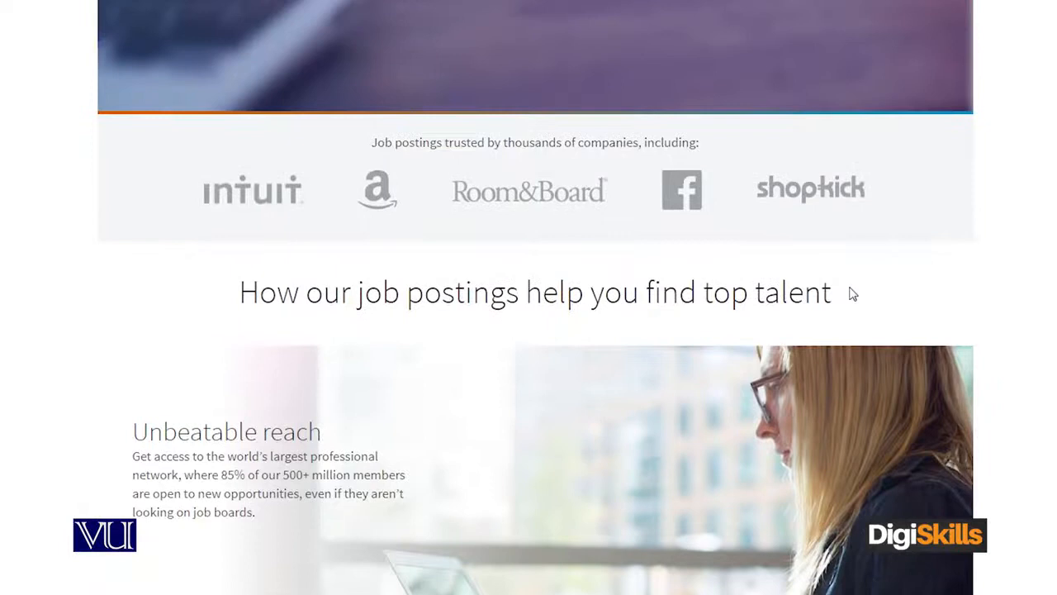
{"action": "scroll", "coordinate": [853, 294], "scroll_direction": "up", "scroll_amount": 6}
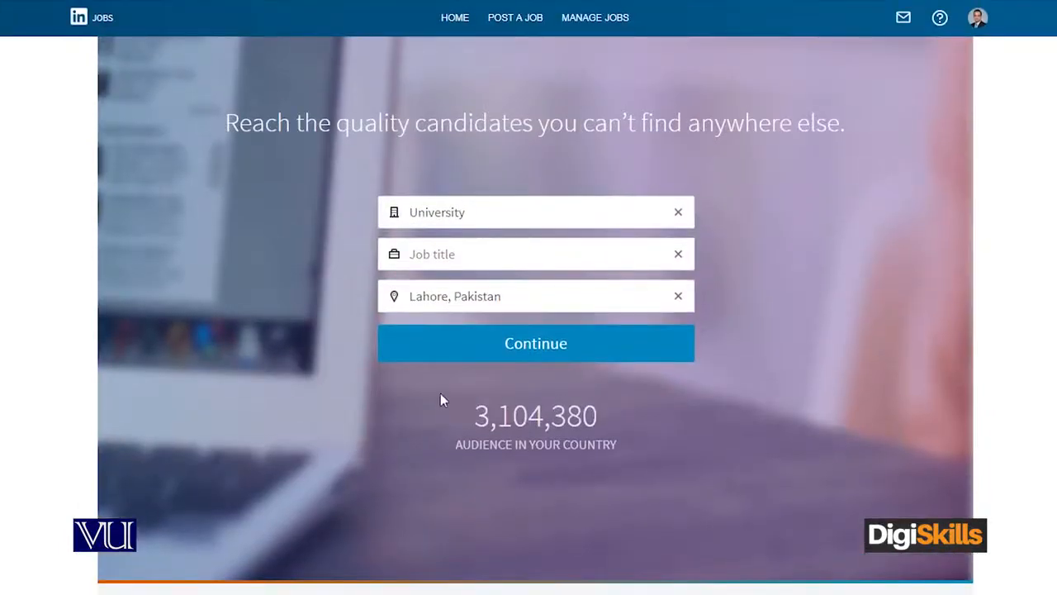
{"action": "left_click_drag", "start_coordinate": [467, 415], "coordinate": [600, 415]}
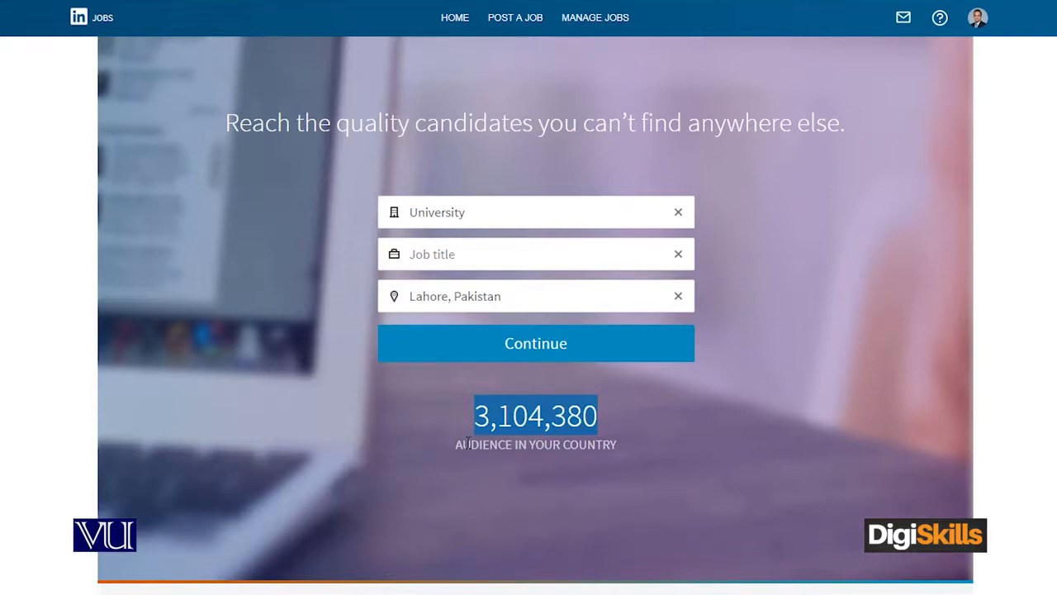
Step: Replace the suggested company with the hiring company's own name and accept the matching suggestion
{"action": "left_click", "coordinate": [471, 212]}
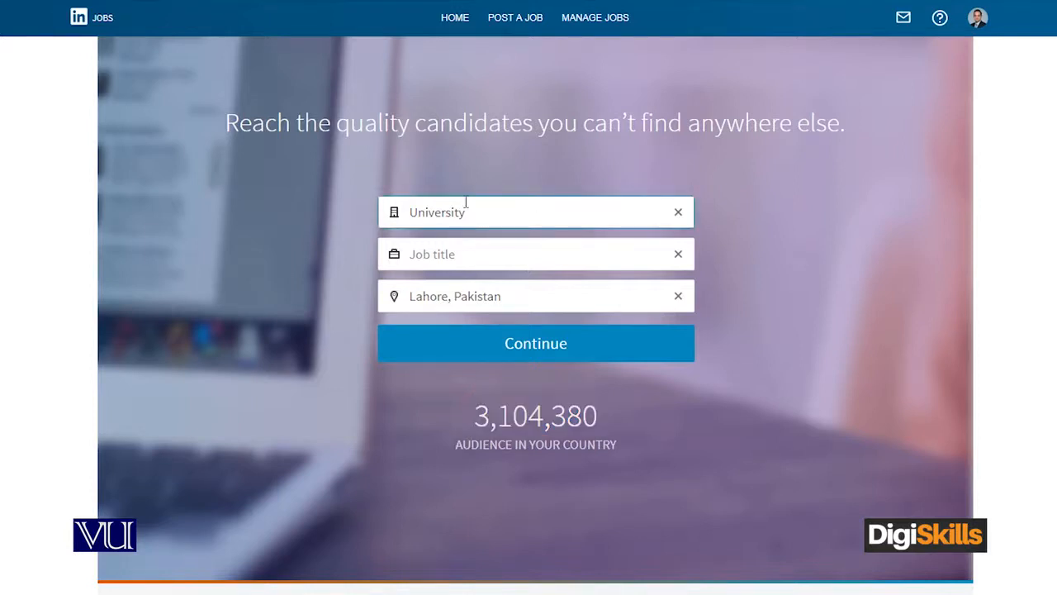
{"action": "left_click_drag", "start_coordinate": [485, 208], "coordinate": [288, 206]}
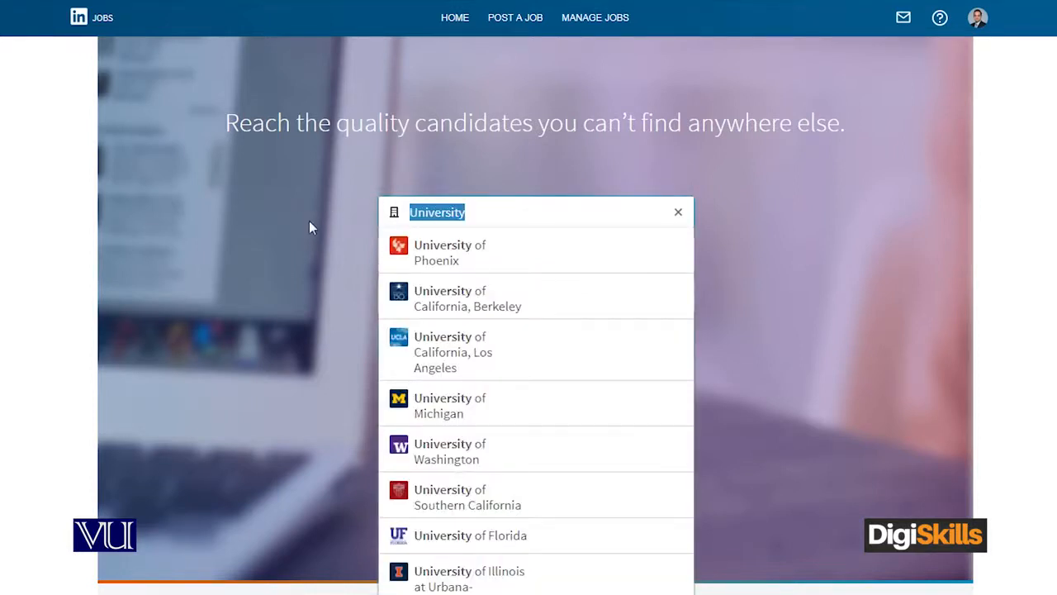
{"action": "key", "text": "BackSpace"}
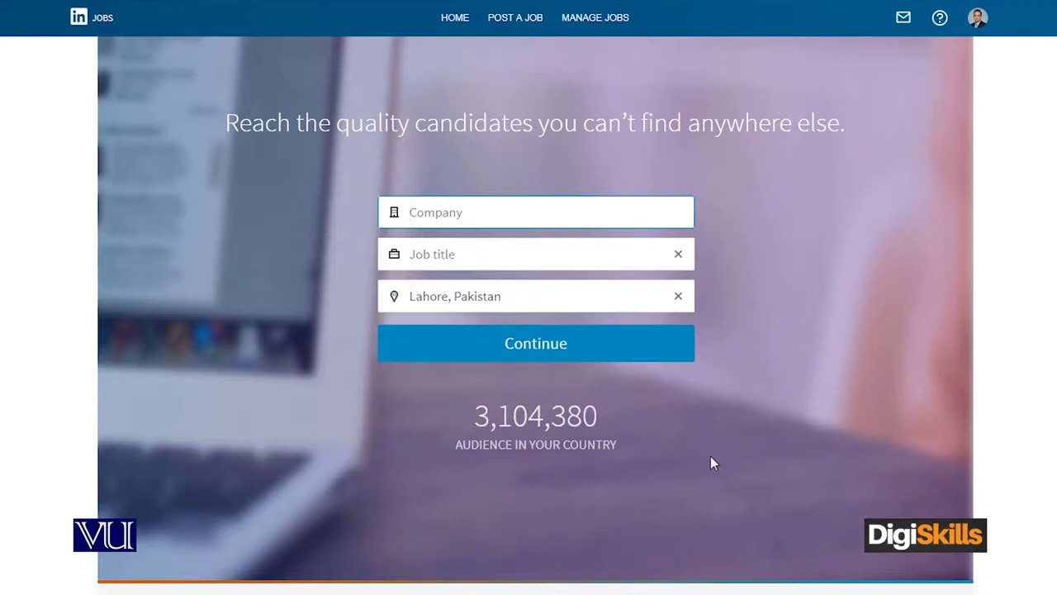
{"action": "type", "text": "Yasir Ki Companu"}
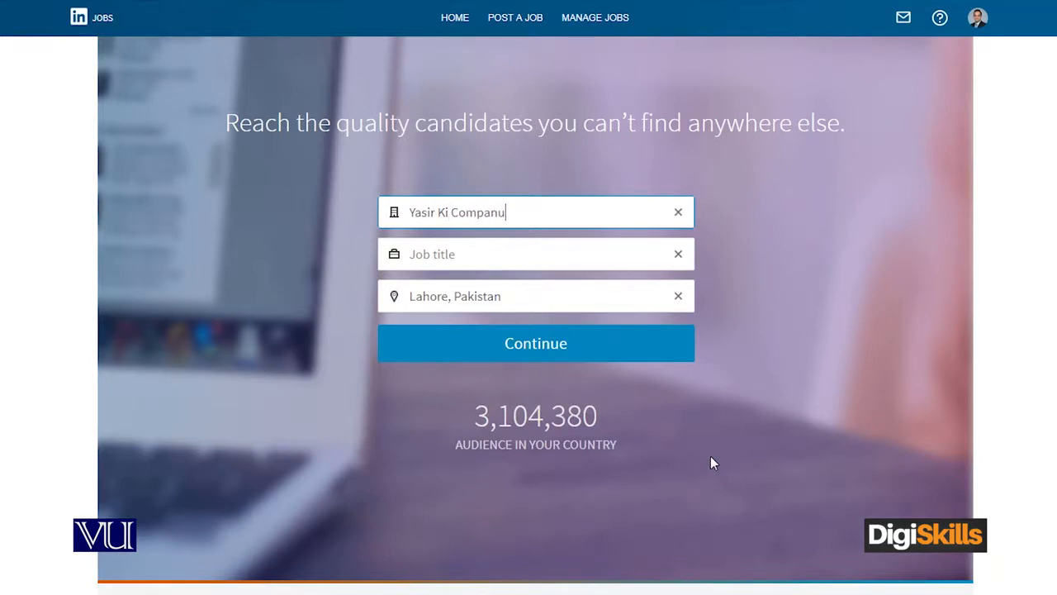
{"action": "key", "text": "BackSpace"}
{"action": "type", "text": "y"}
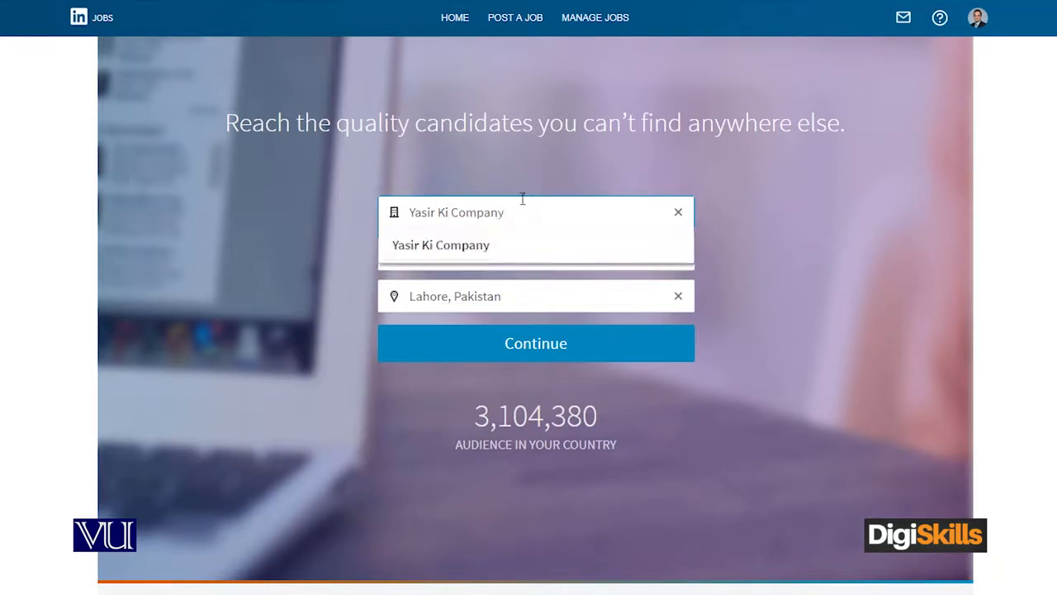
{"action": "left_click", "coordinate": [462, 248]}
Step: Set the job title to Digital Marketing Intern, keep Lahore, Pakistan as the location, and continue to the job details
{"action": "left_click", "coordinate": [462, 254]}
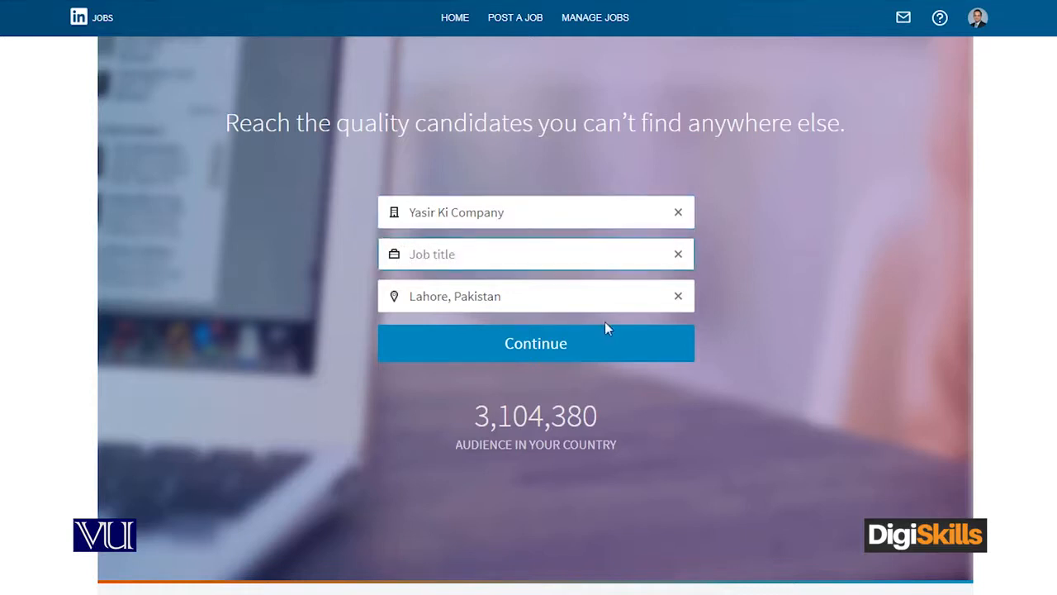
{"action": "type", "text": "Digital MArketing"}
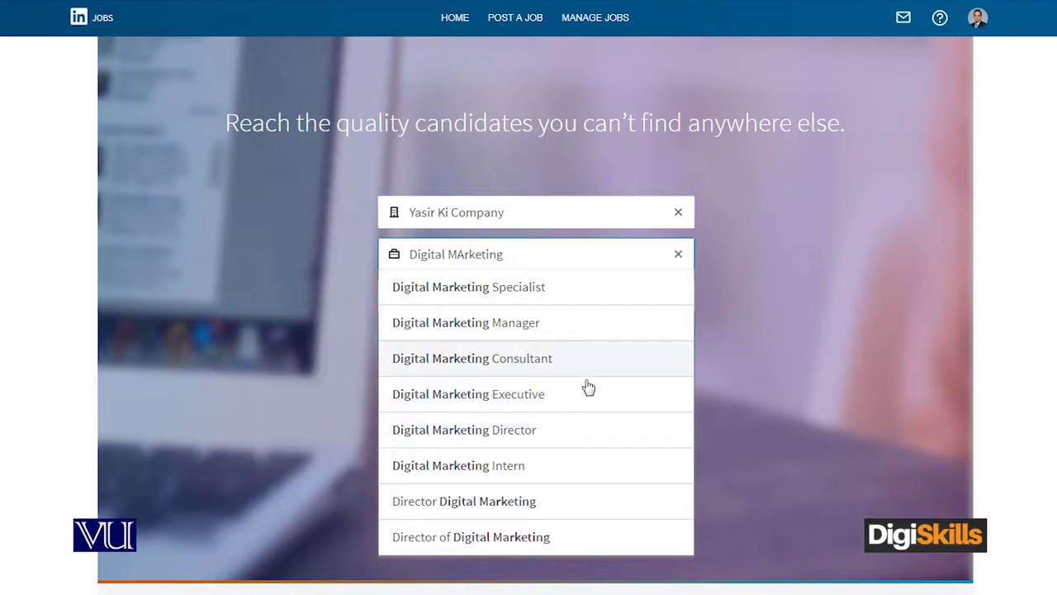
{"action": "left_click", "coordinate": [510, 469]}
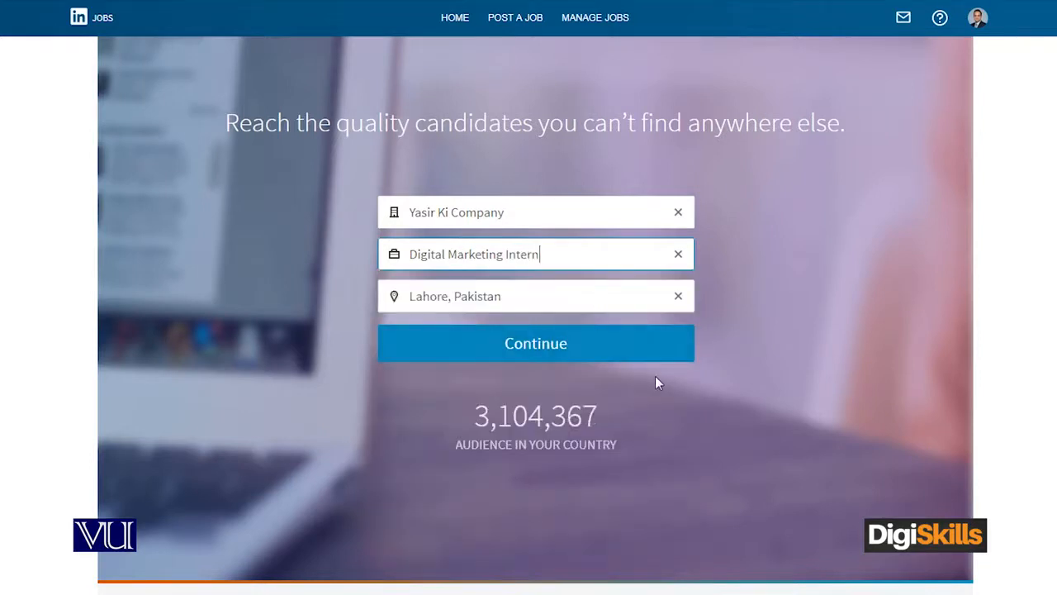
{"action": "left_click_drag", "start_coordinate": [526, 297], "coordinate": [403, 298]}
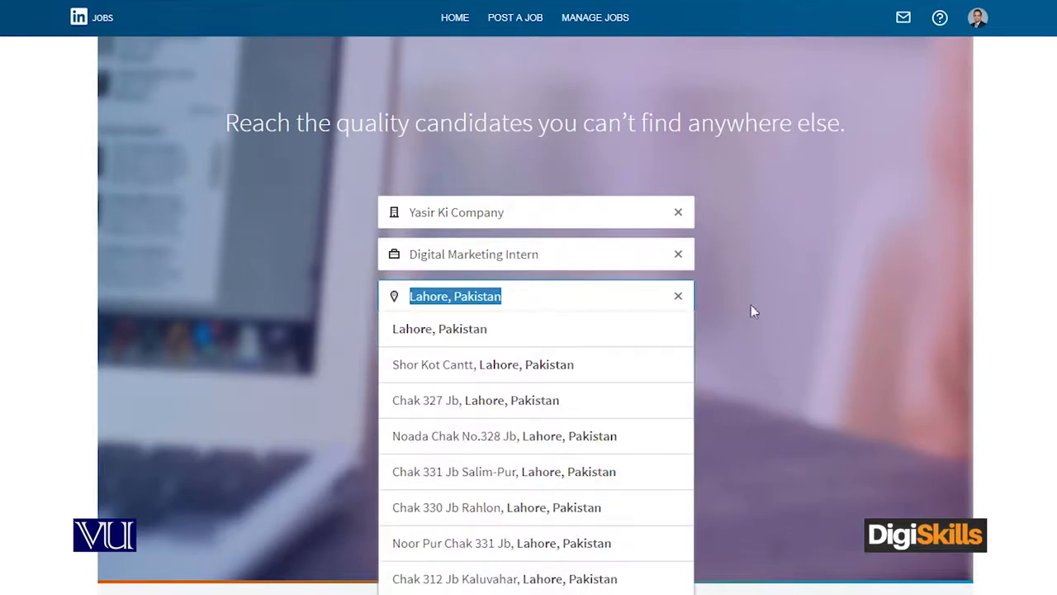
{"action": "left_click", "coordinate": [804, 333]}
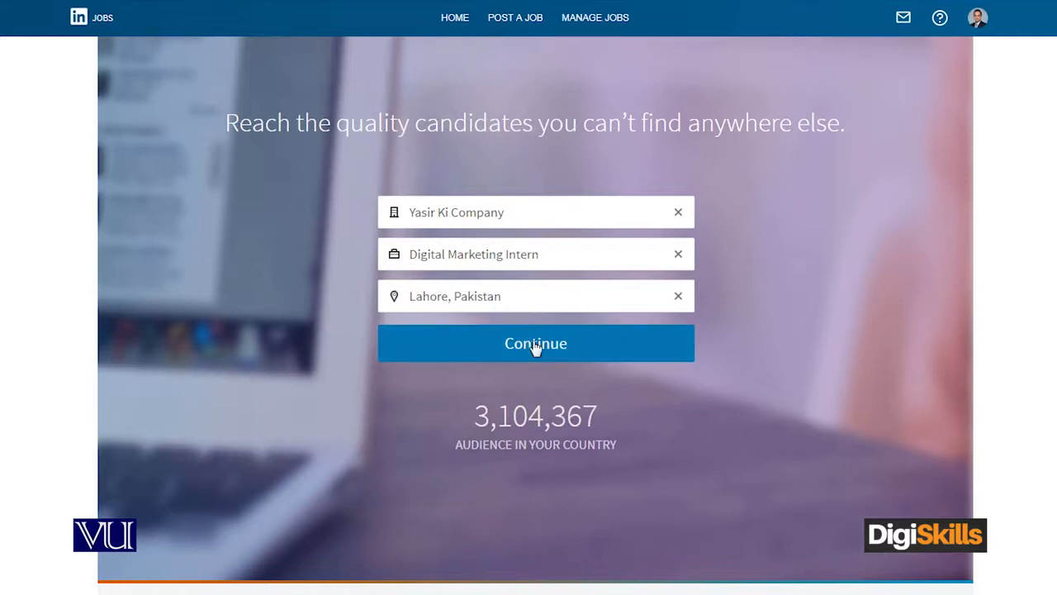
{"action": "left_click", "coordinate": [535, 344]}
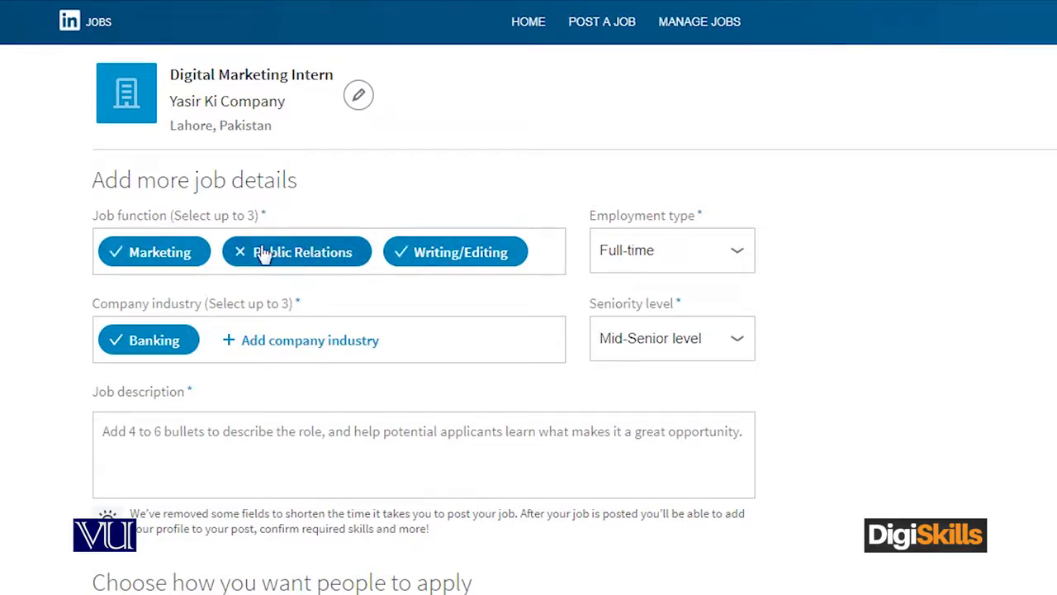
Step: Replace the Writing/Editing job function with Advertising
{"action": "left_click", "coordinate": [401, 256]}
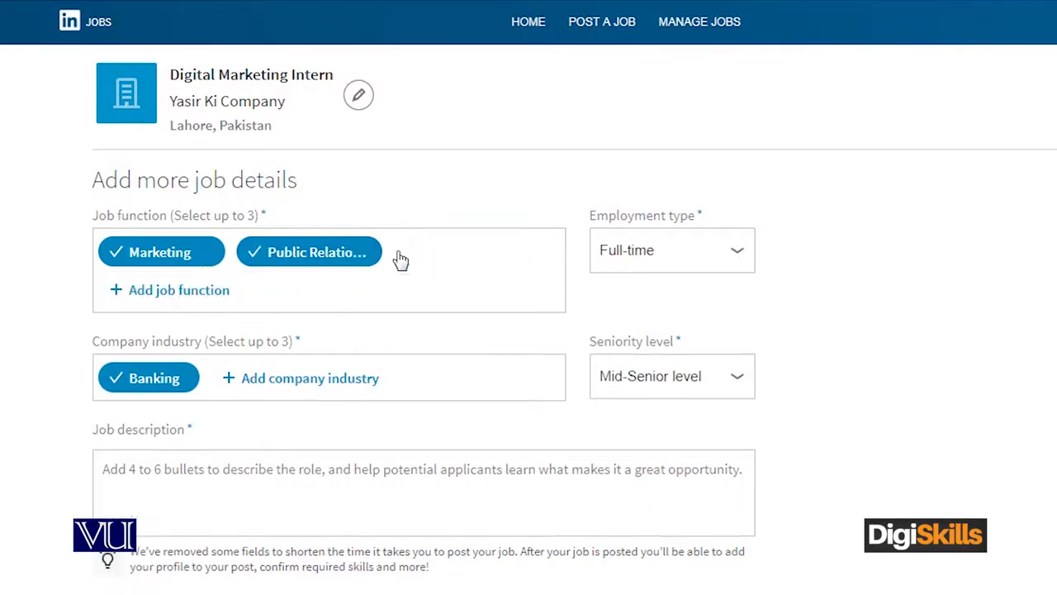
{"action": "left_click", "coordinate": [220, 293]}
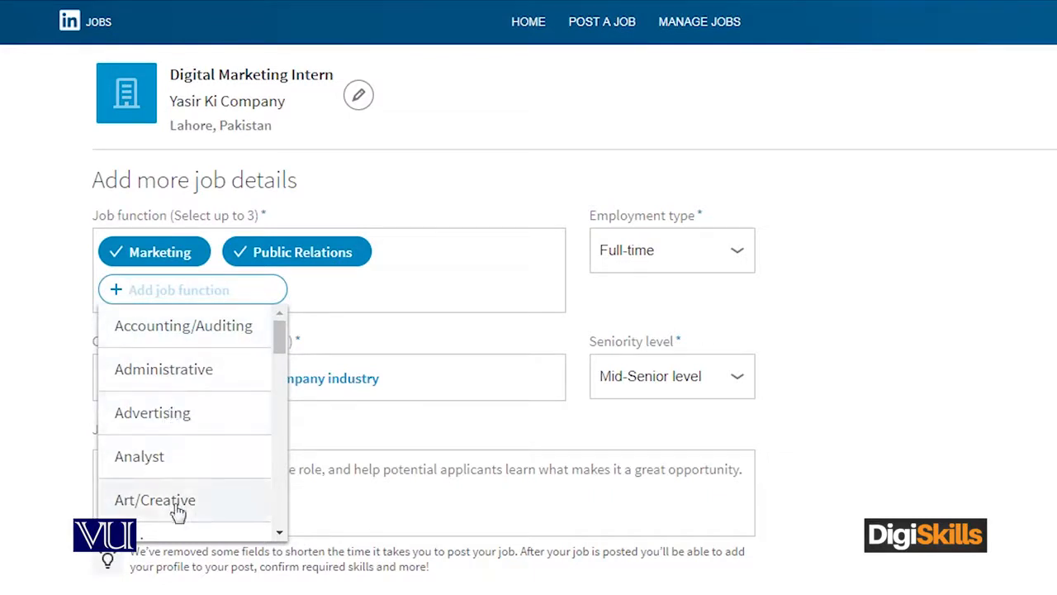
{"action": "left_click", "coordinate": [166, 426]}
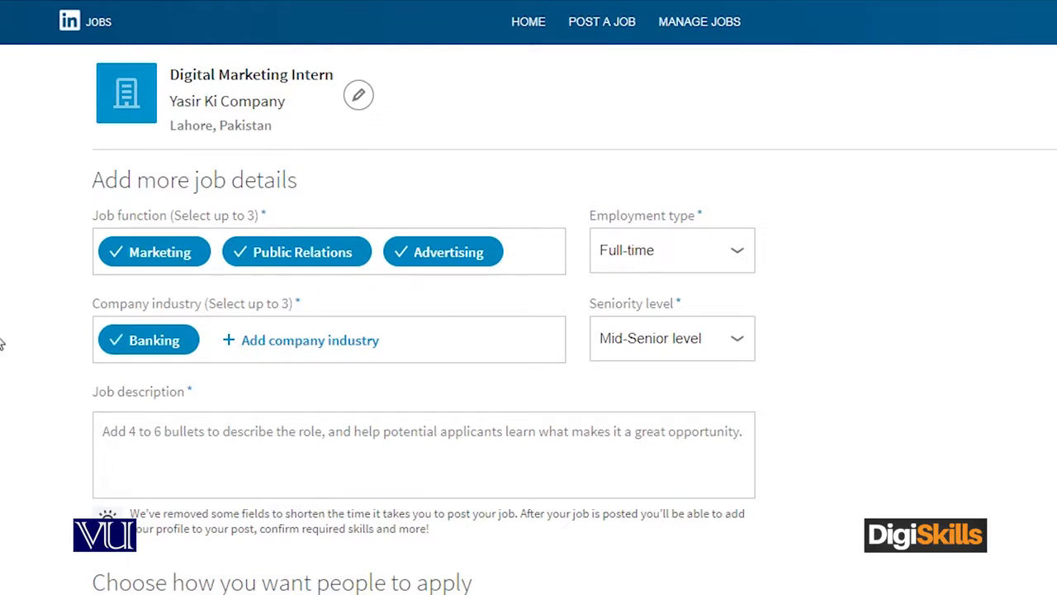
Step: Set both the employment type and the seniority level of the job to Internship
{"action": "scroll", "coordinate": [23, 328], "scroll_direction": "down", "scroll_amount": 1}
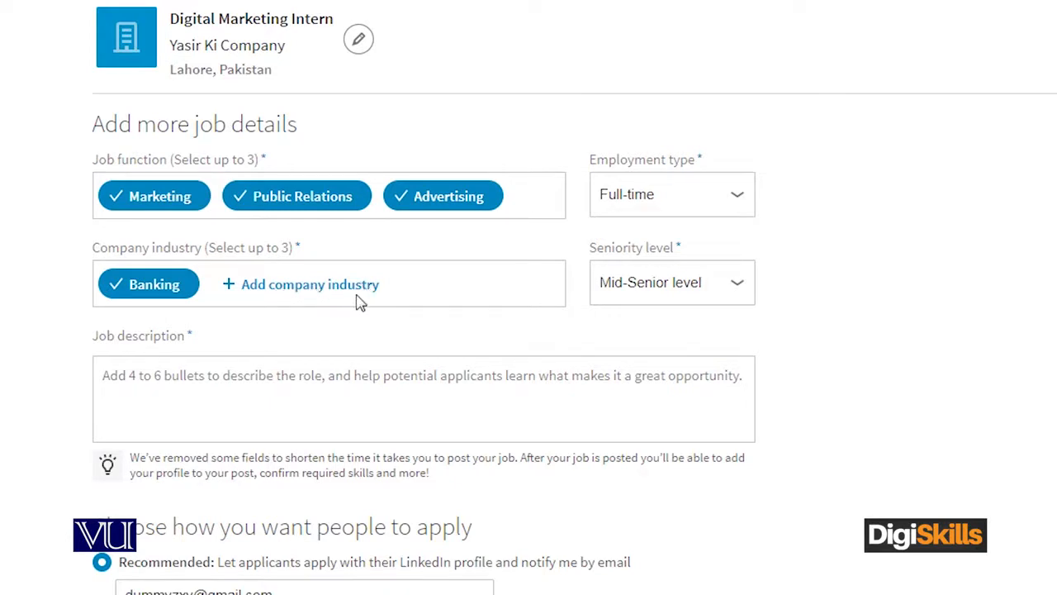
{"action": "left_click", "coordinate": [694, 196]}
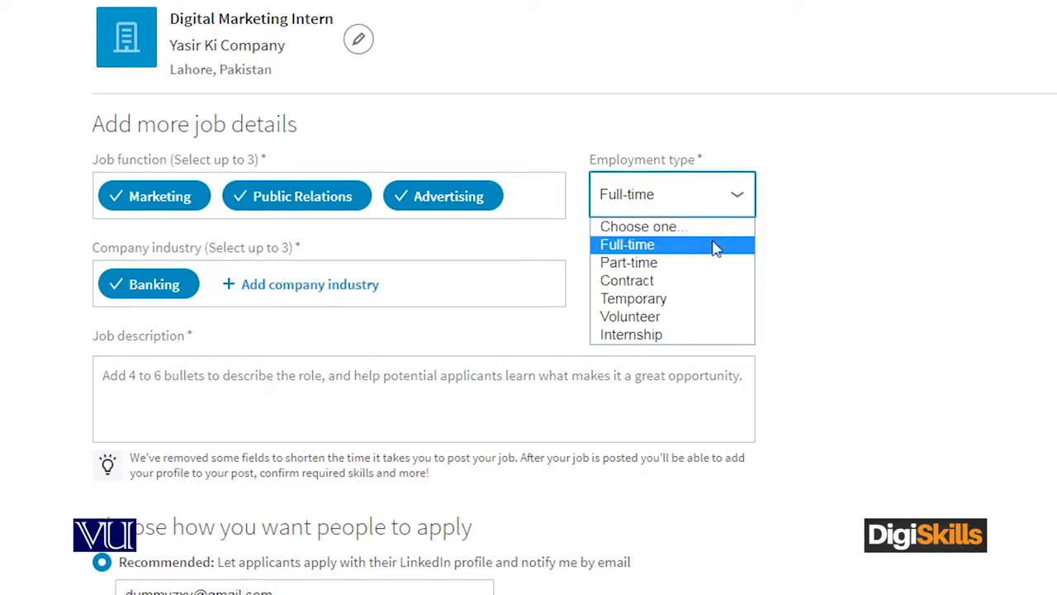
{"action": "left_click", "coordinate": [694, 339]}
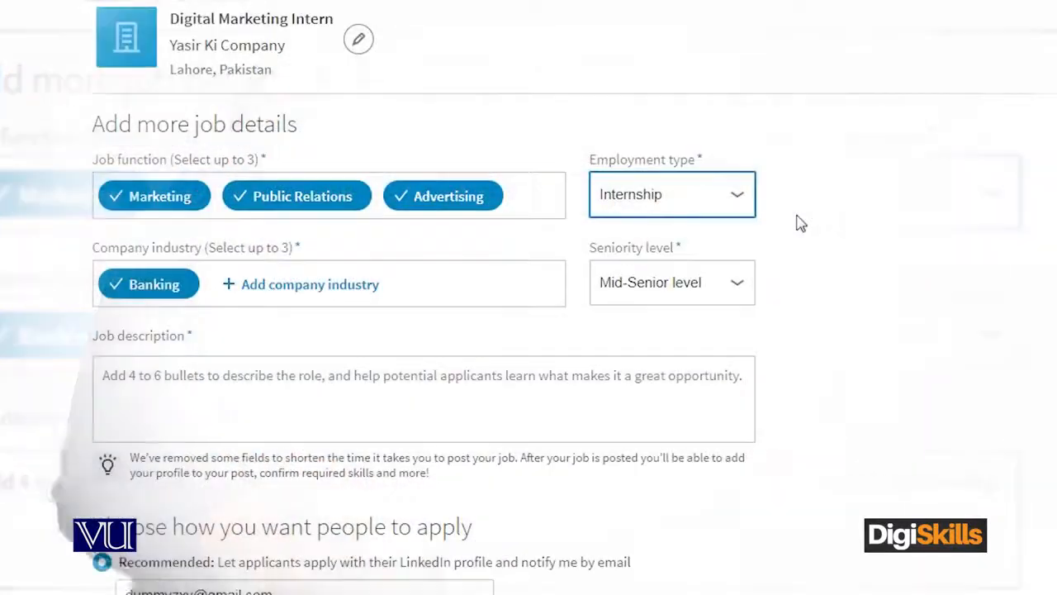
{"action": "left_click", "coordinate": [698, 287]}
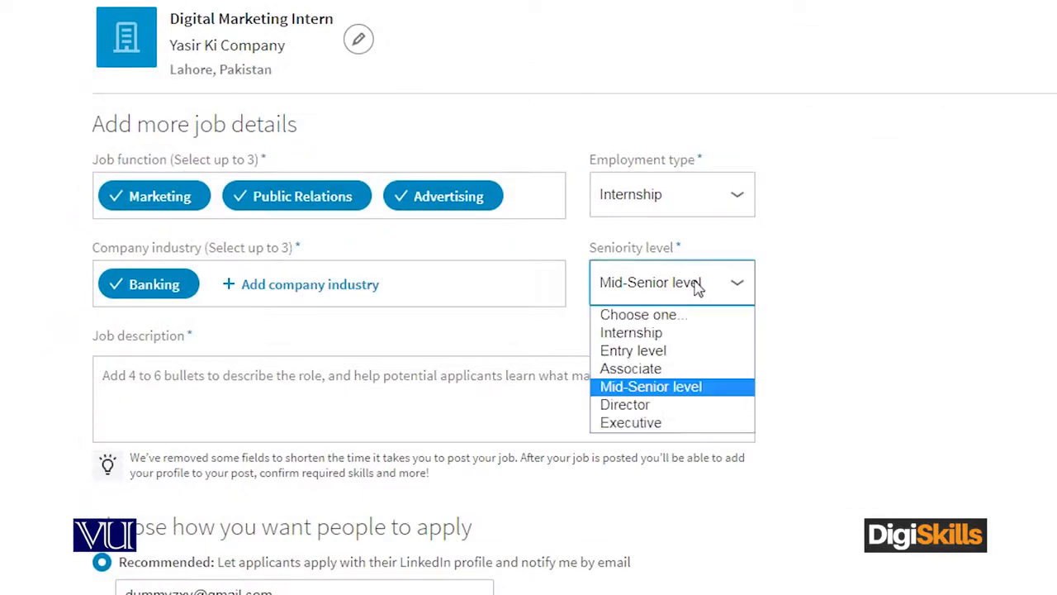
{"action": "left_click", "coordinate": [688, 338]}
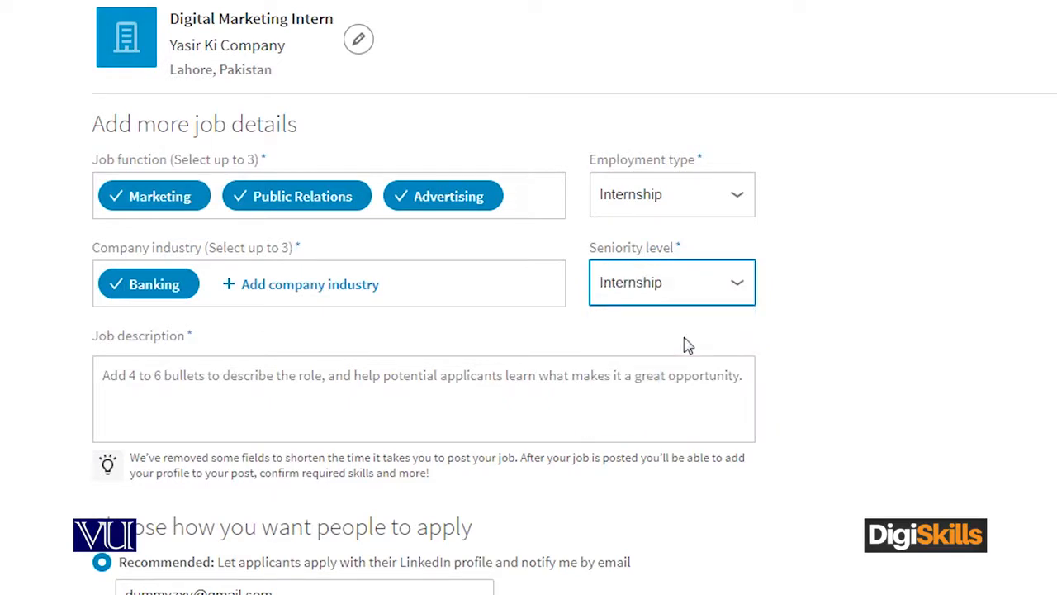
{"action": "left_click", "coordinate": [566, 393]}
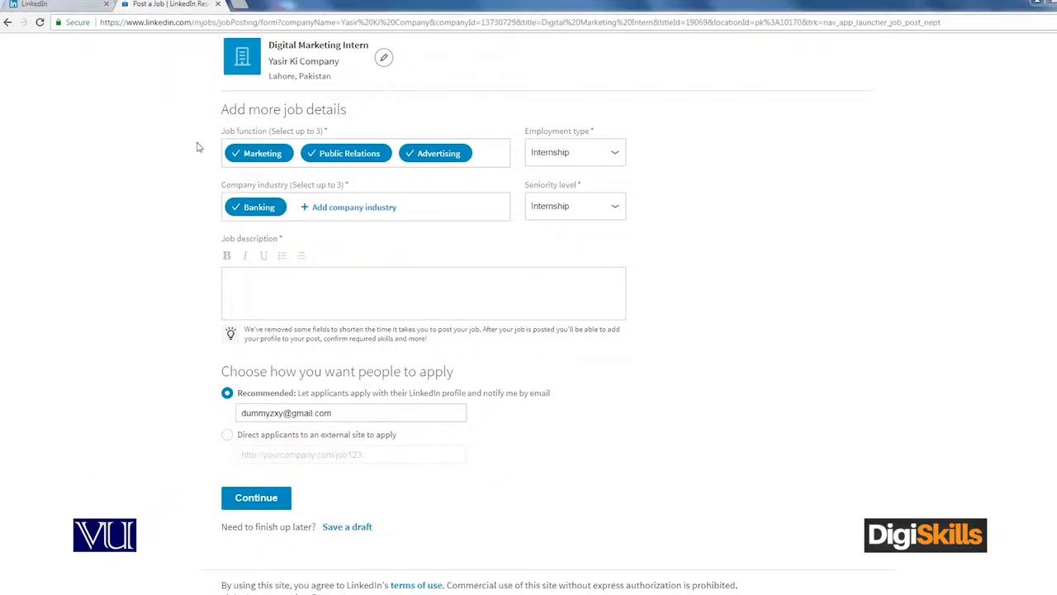
Step: Return to the initial posting form, change the job title to Digital Marketing Specialist, and continue to the job details
{"action": "left_click", "coordinate": [10, 23]}
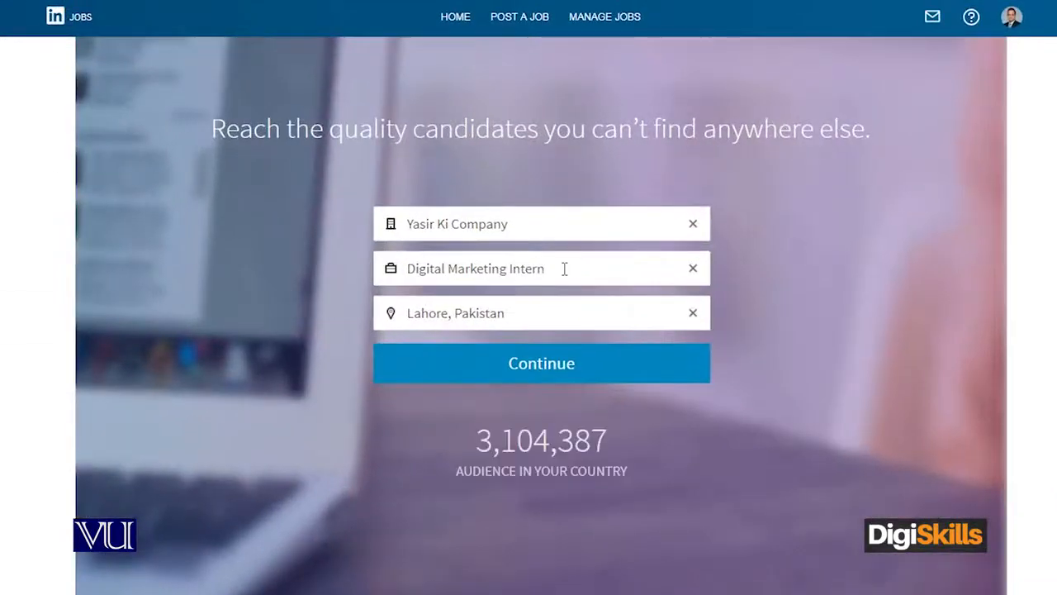
{"action": "left_click", "coordinate": [564, 268]}
{"action": "key", "text": "BackSpace"}
{"action": "key", "text": "BackSpace"}
{"action": "key", "text": "BackSpace"}
{"action": "key", "text": "BackSpace"}
{"action": "key", "text": "BackSpace"}
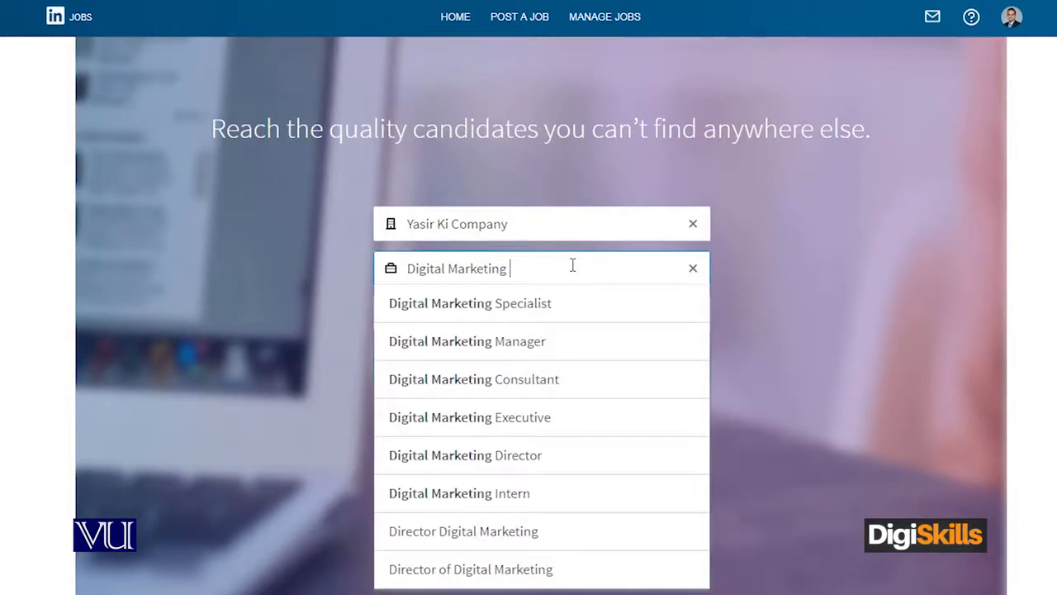
{"action": "key", "text": "Down"}
{"action": "left_click", "coordinate": [555, 303]}
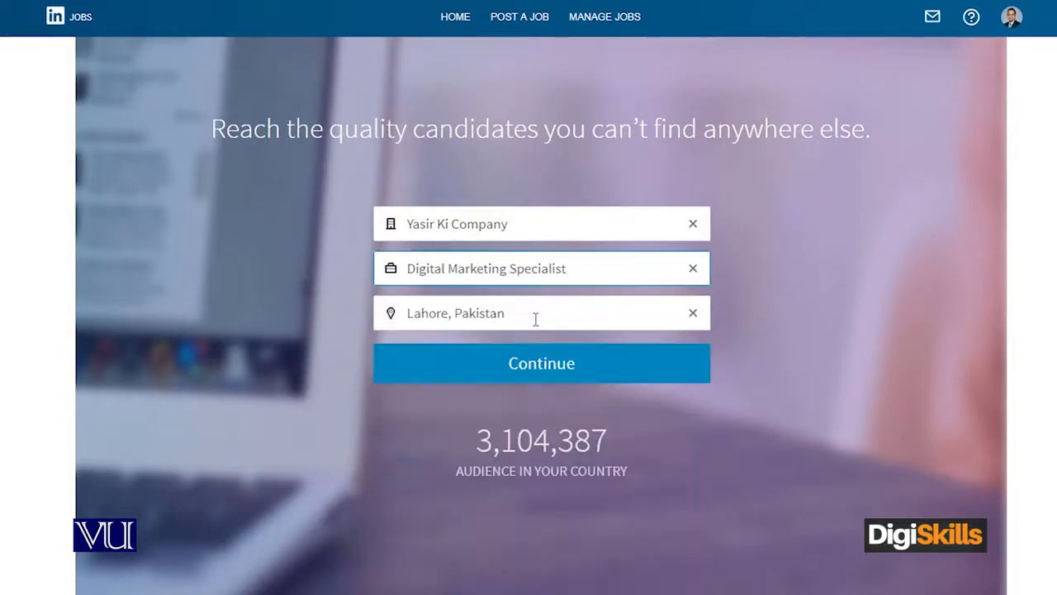
{"action": "left_click", "coordinate": [567, 375]}
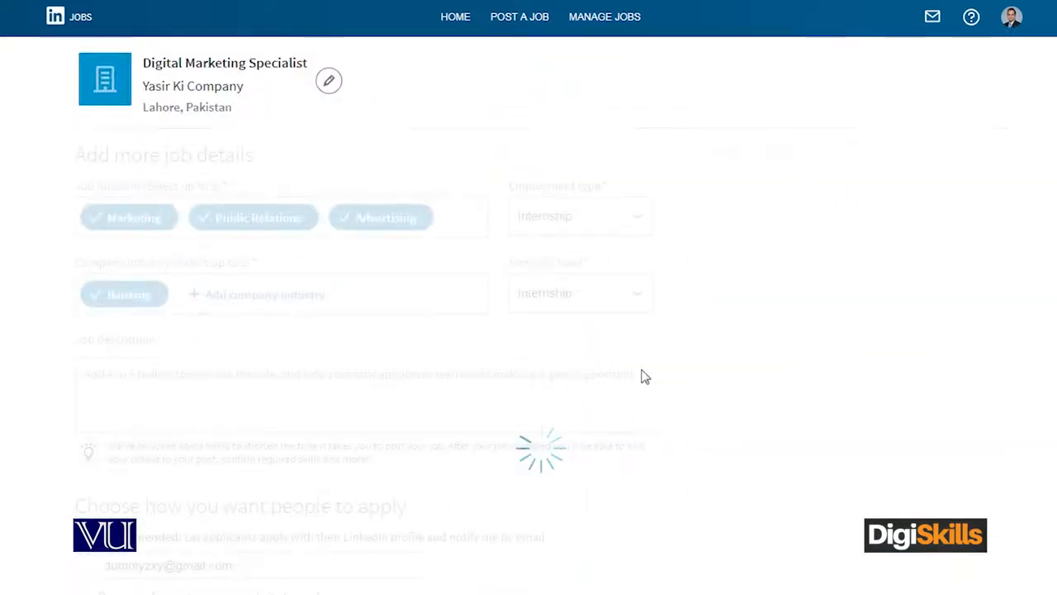